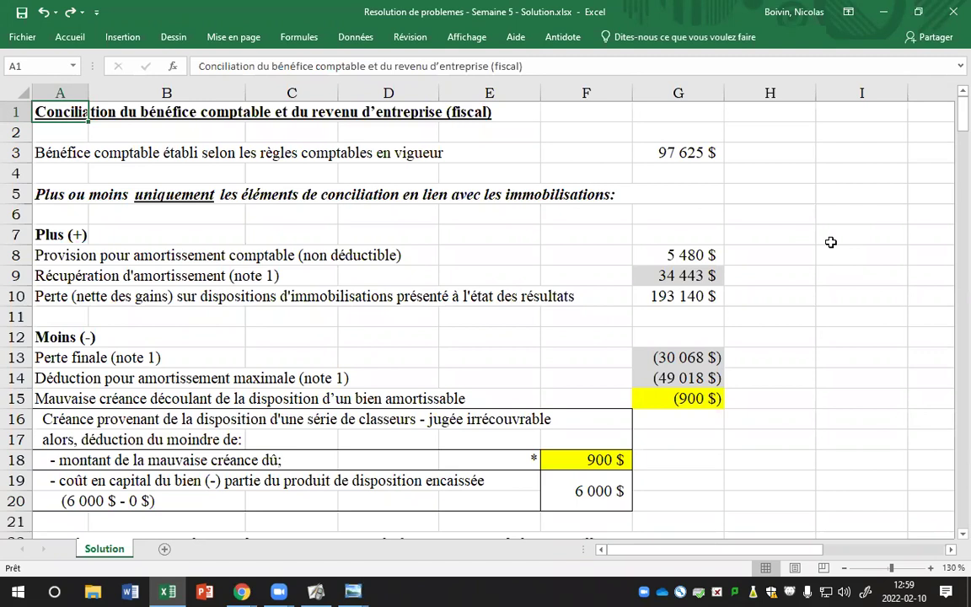
Step: Examine the Note 1 calculations in the solution sheet, from category #50 down to category #10
scroll(785, 325, down, 11)
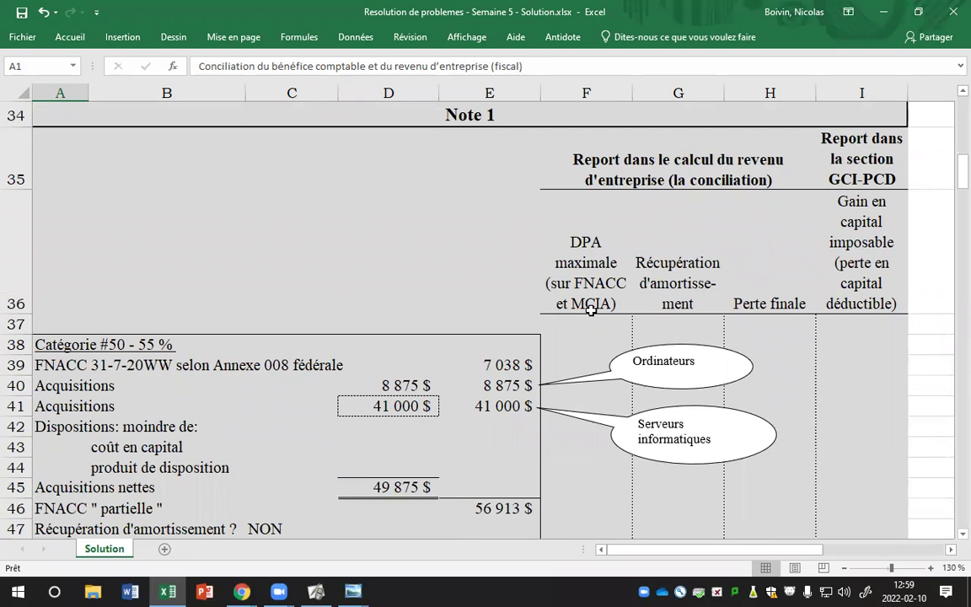
scroll(585, 371, down, 2)
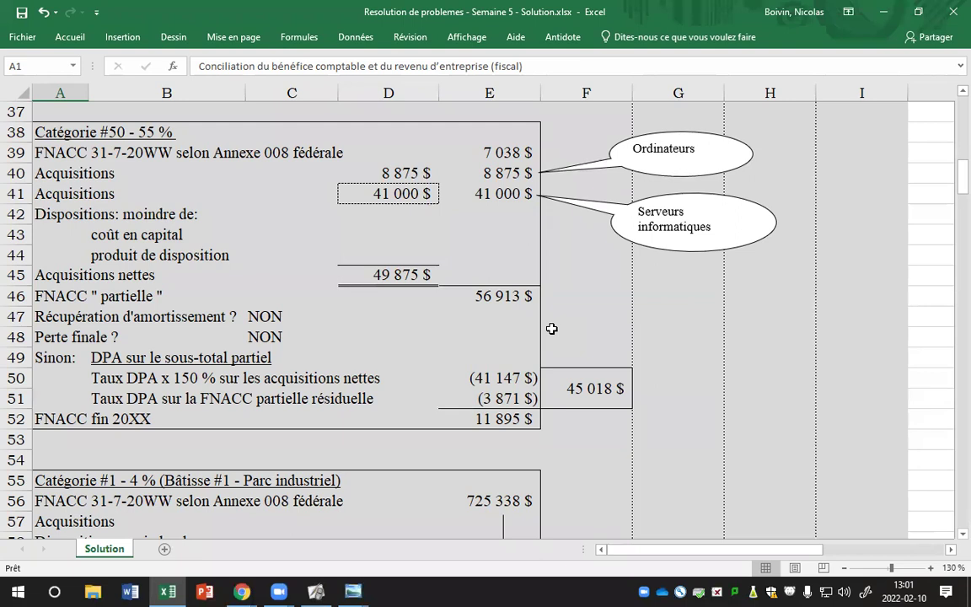
scroll(633, 314, down, 5)
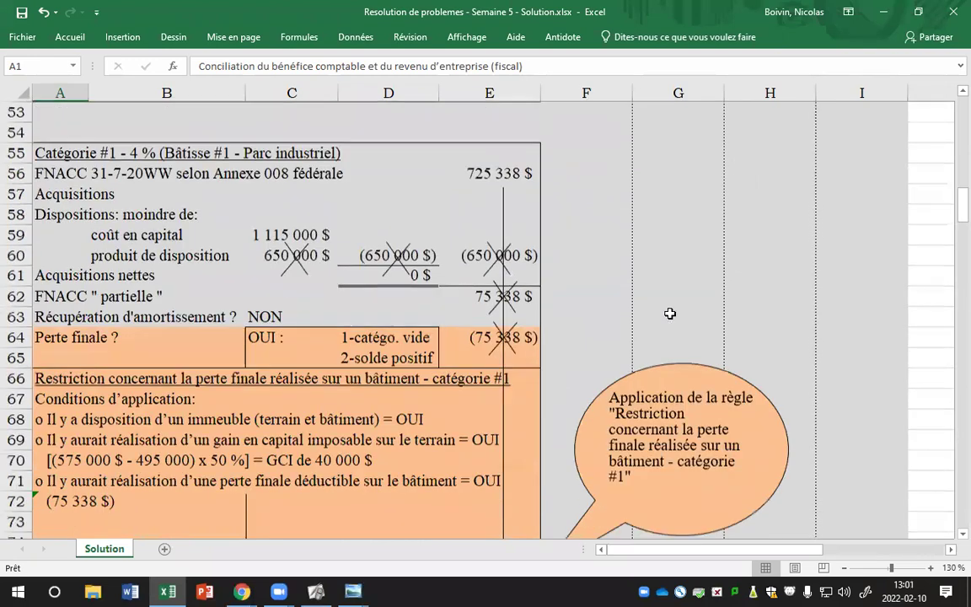
scroll(669, 314, down, 17)
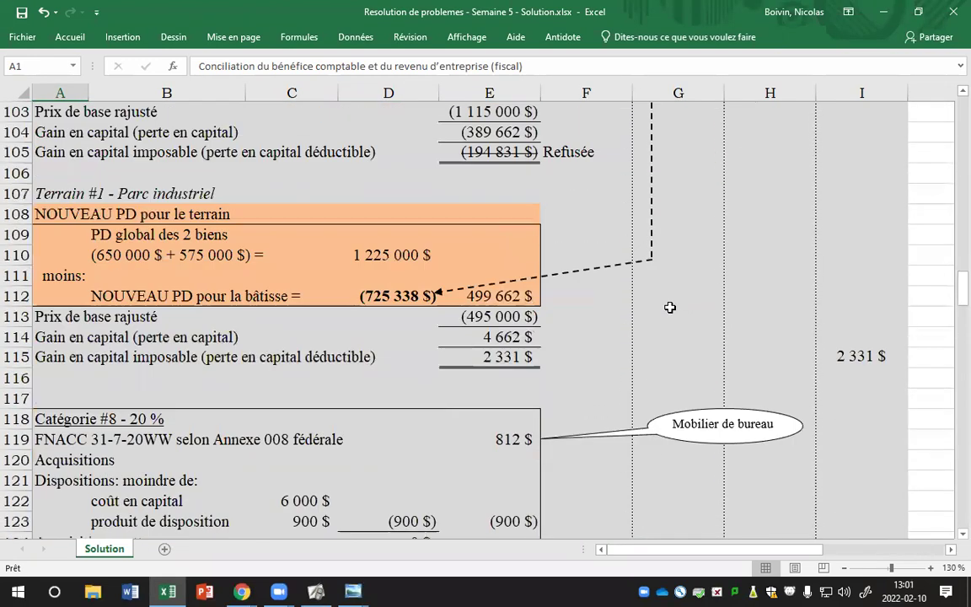
scroll(669, 307, down, 4)
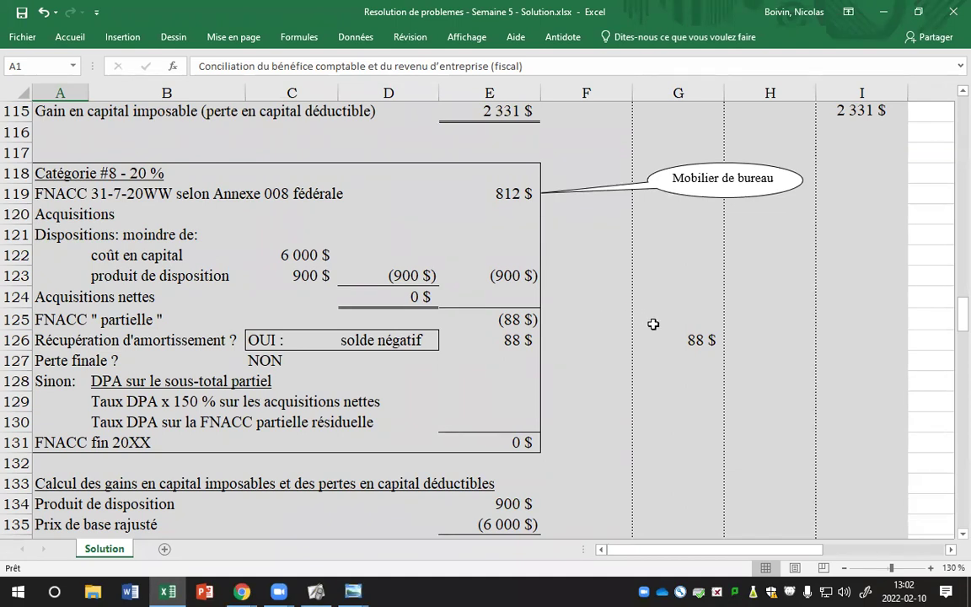
scroll(652, 323, down, 6)
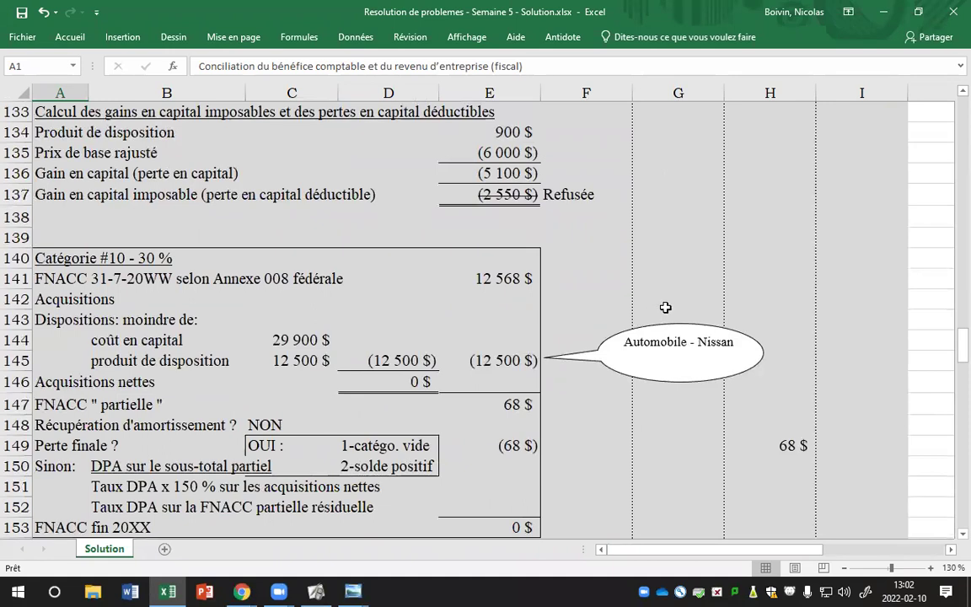
scroll(665, 307, down, 1)
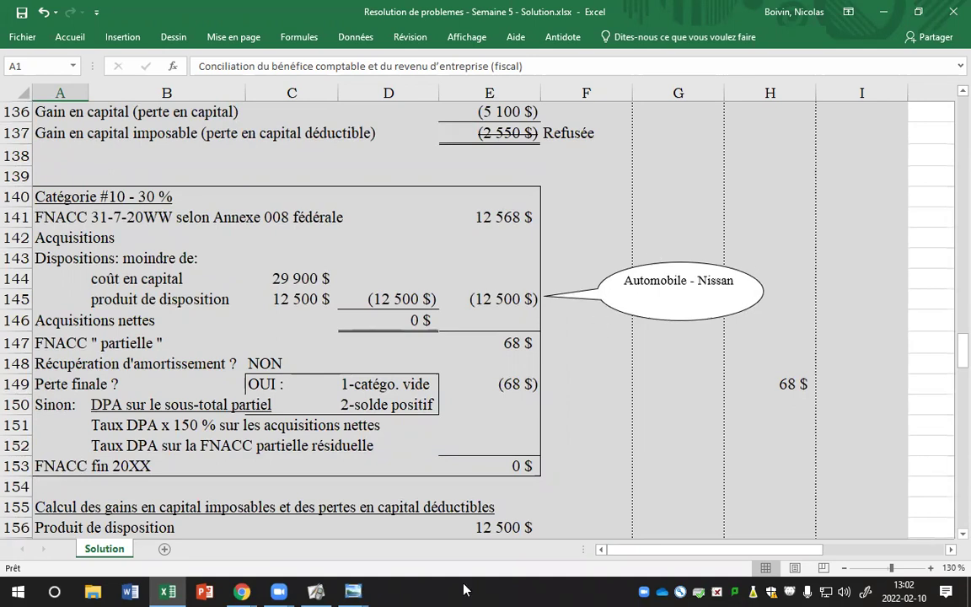
Step: Switch to ActivInspire and advance the flipchart to page 189, section 4.4 on automobile categories #10, #10.1, #16, #54 and #55
click(316, 592)
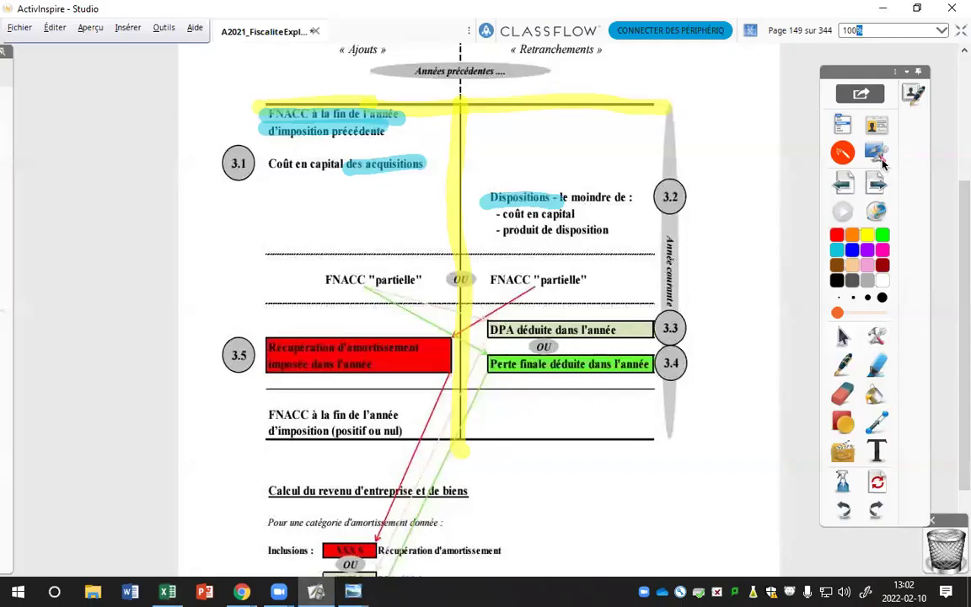
click(877, 183)
click(879, 185)
click(878, 185)
click(879, 184)
click(879, 185)
click(879, 184)
click(879, 184)
click(878, 185)
click(879, 184)
click(879, 184)
click(879, 184)
click(879, 185)
click(879, 185)
click(879, 185)
click(879, 184)
click(878, 185)
click(879, 185)
click(879, 184)
click(879, 185)
click(879, 184)
click(879, 185)
click(879, 184)
click(879, 184)
click(879, 184)
click(879, 184)
click(879, 184)
click(879, 185)
click(879, 184)
click(879, 185)
click(879, 185)
click(879, 185)
click(879, 185)
click(879, 185)
click(879, 184)
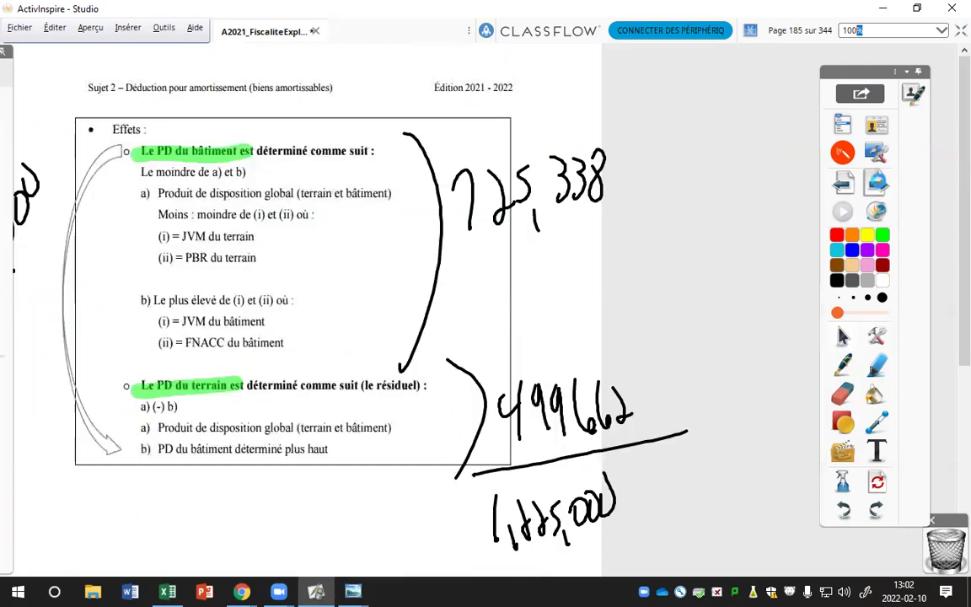
click(879, 184)
click(879, 185)
click(879, 184)
click(879, 184)
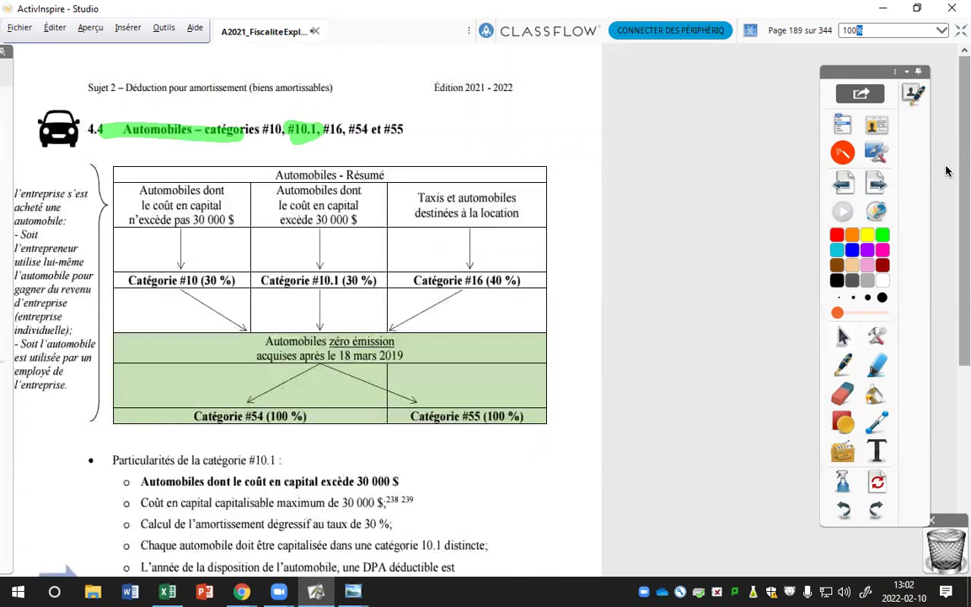
scroll(946, 171, down, 3)
scroll(945, 126, up, 3)
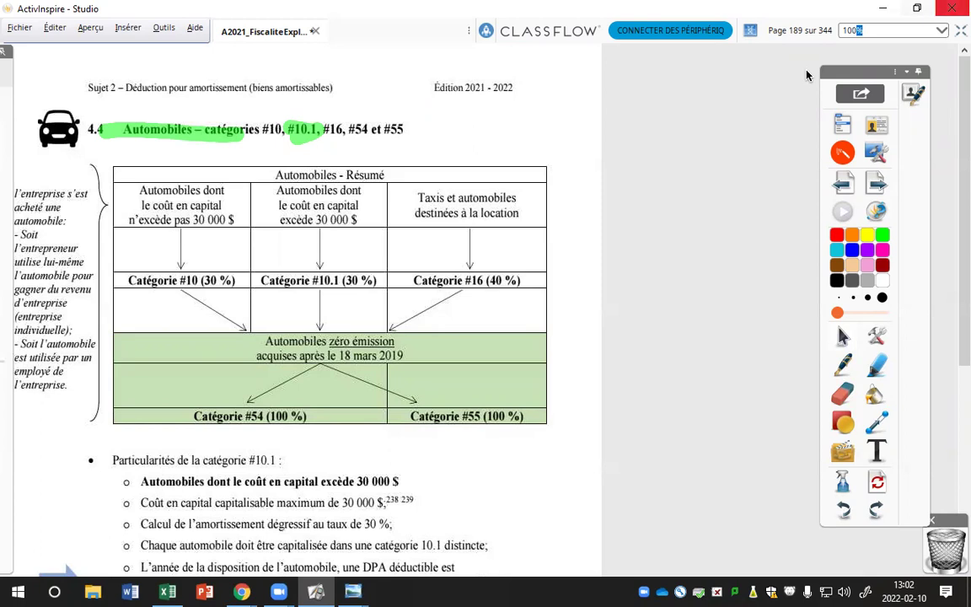
Step: Re-enter the flipchart page zoom as 100%
key(BackSpace)
key(BackSpace)
key(BackSpace)
key(BackSpace)
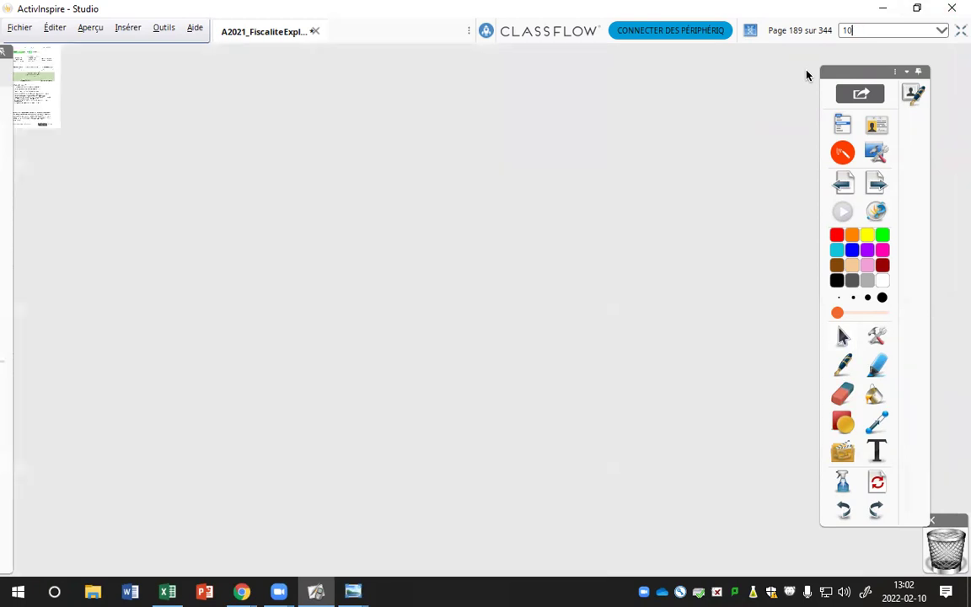
text(100)
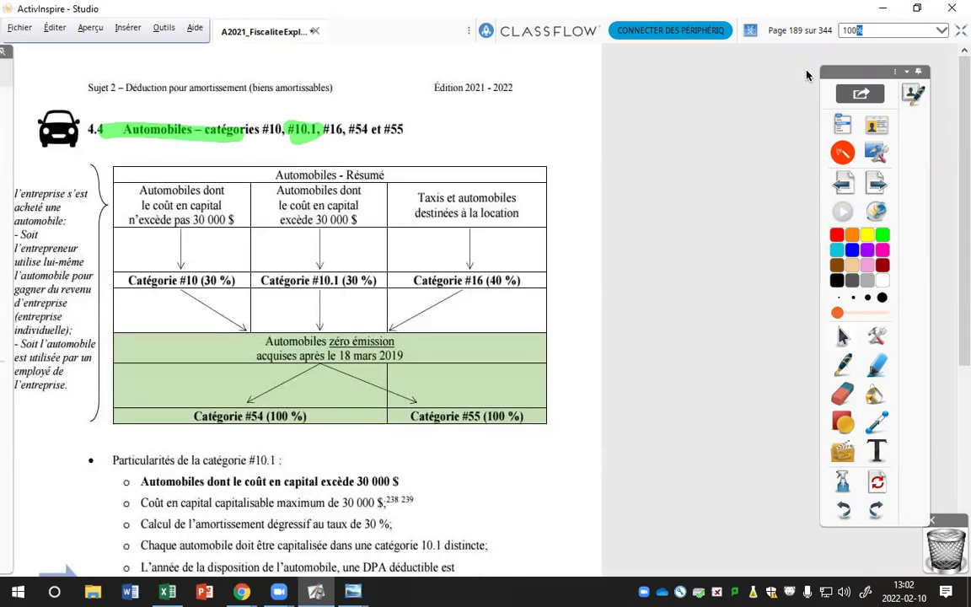
Step: Set the flipchart page zoom to Ajuster so the page fits the window
click(941, 29)
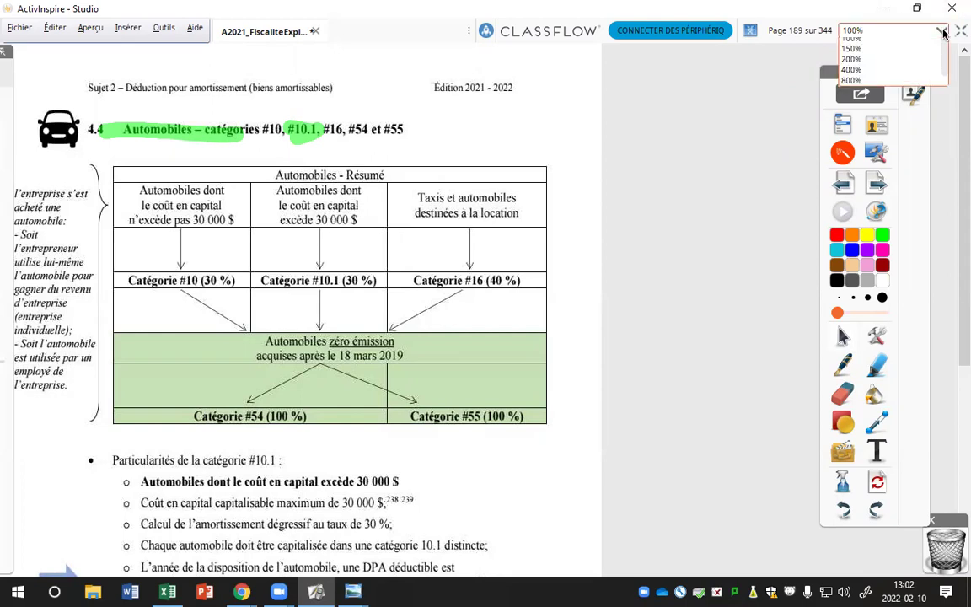
click(917, 43)
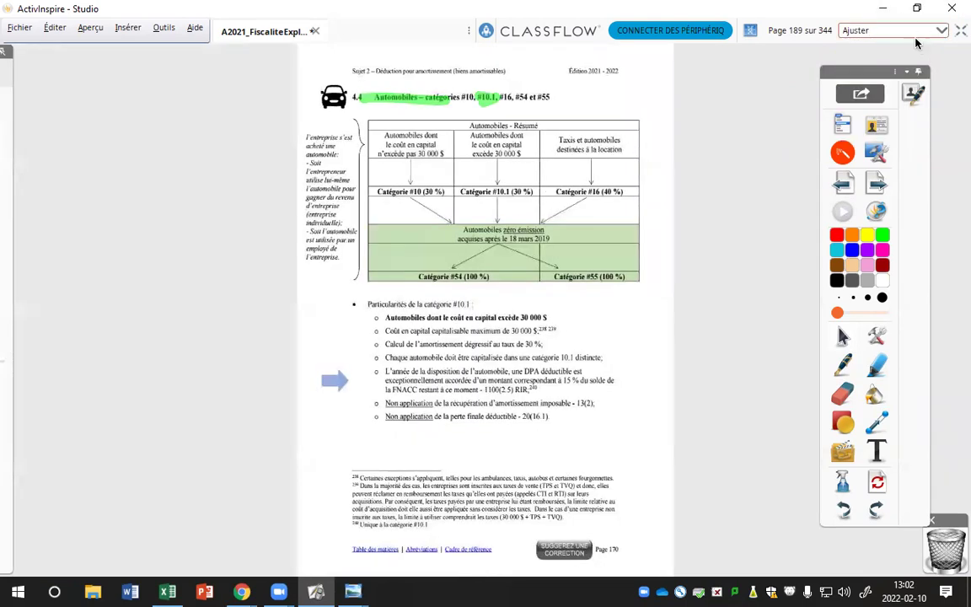